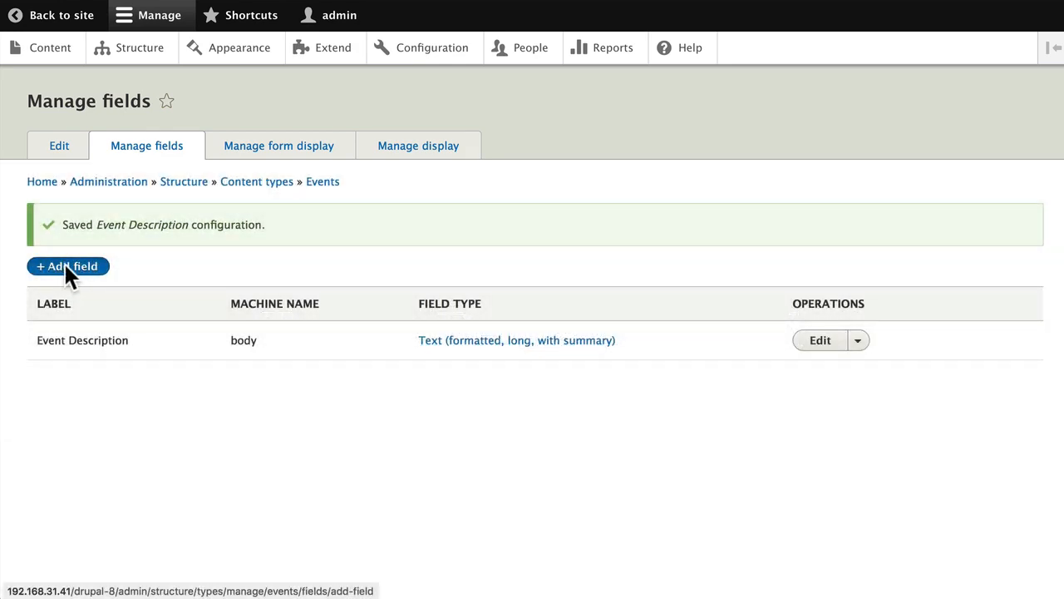
Add a new Image field labelled Event Logo to the Events content type and continue to its field settings.
left_click(66, 272)
left_click(171, 193)
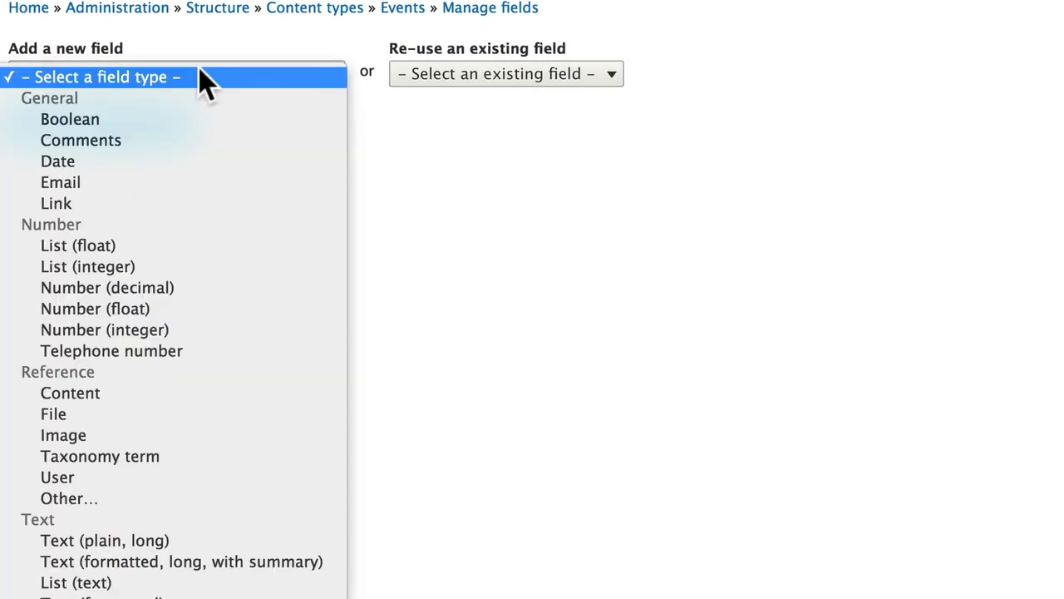
left_click(68, 436)
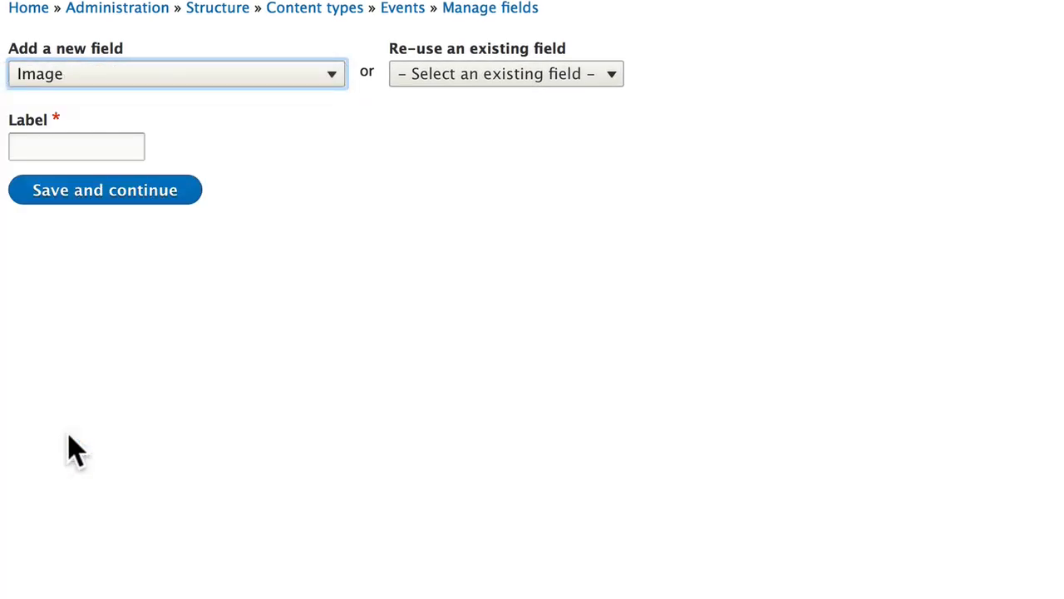
left_click(33, 149)
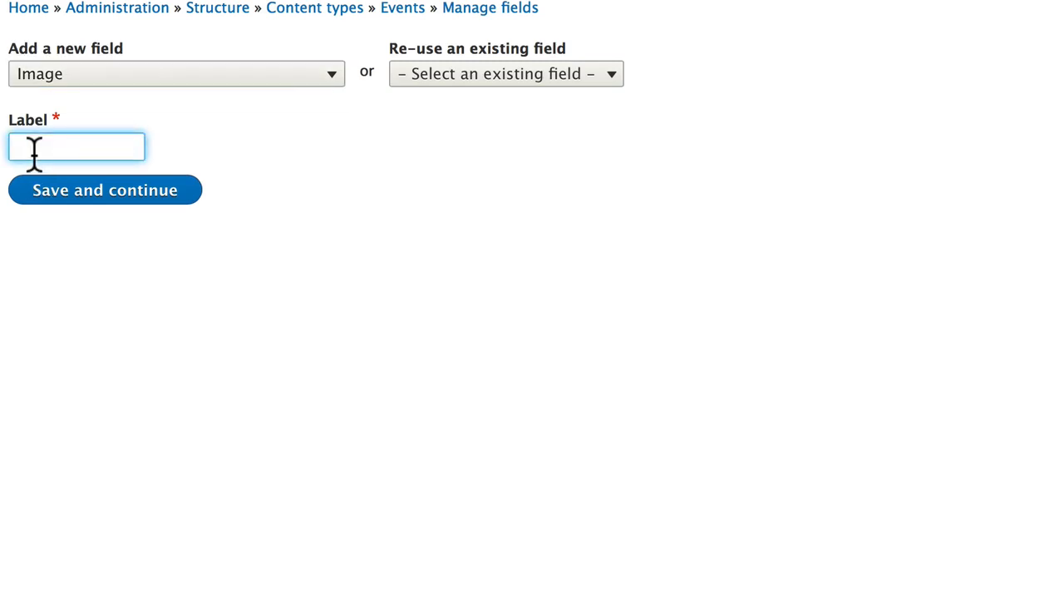
type("Event Logo")
left_click(60, 200)
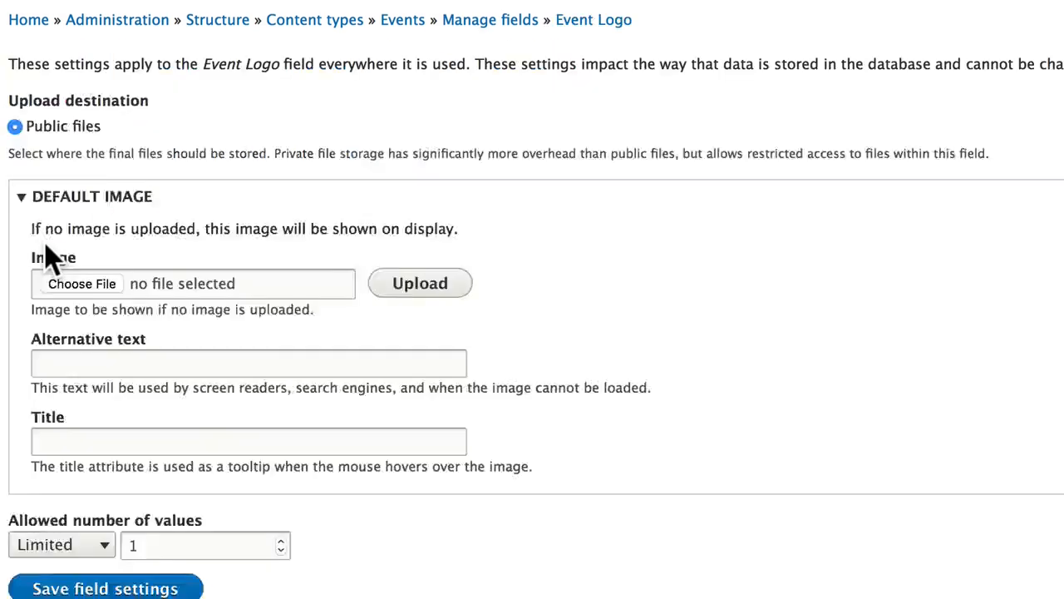
Review the Event Logo field settings and save them with public file storage and a limit of one value.
scroll(45, 257, "down", 3)
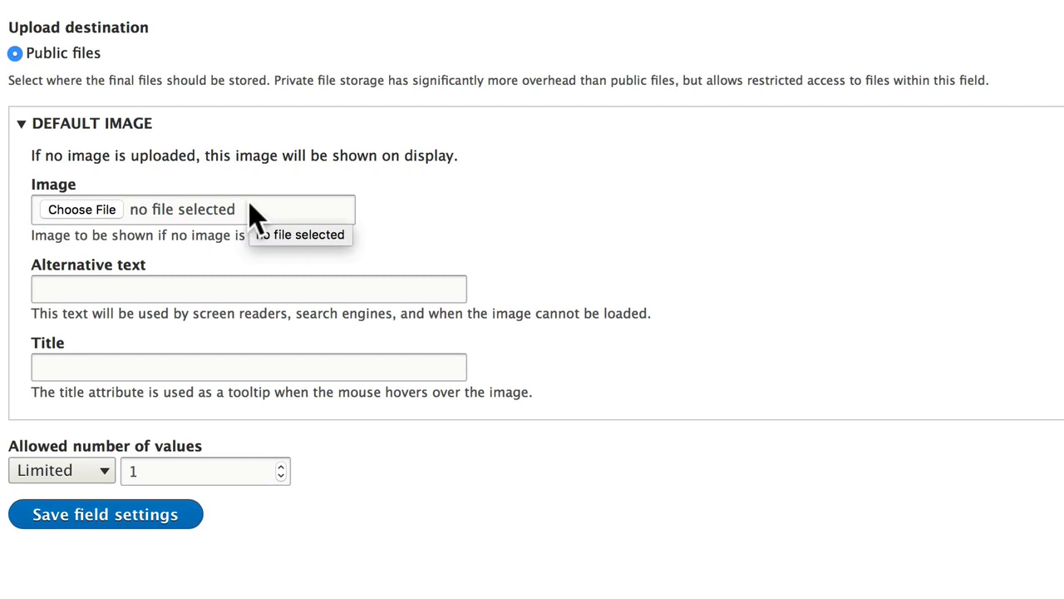
scroll(256, 217, "up", 2)
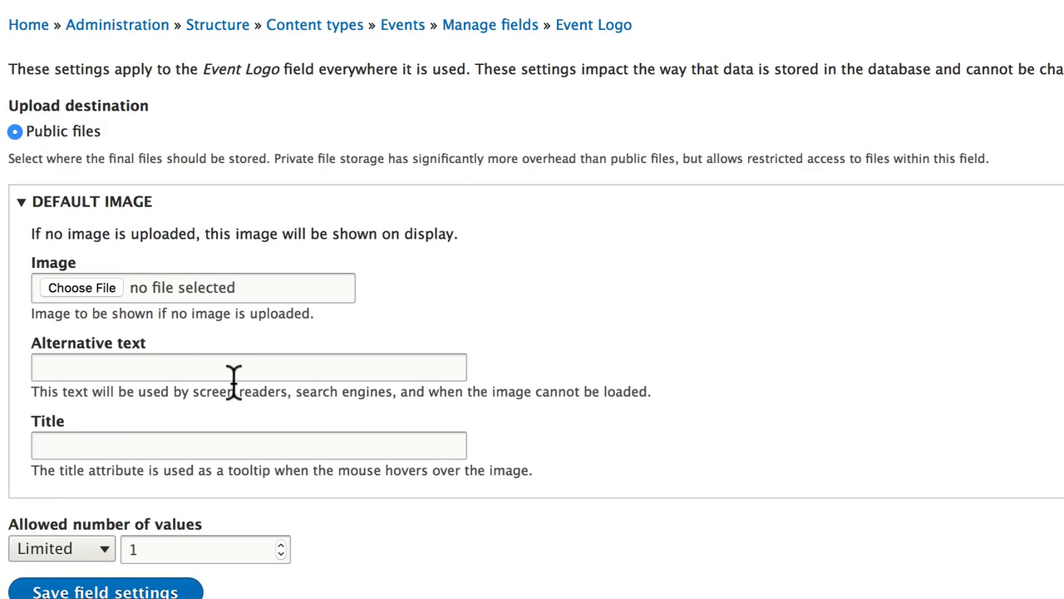
scroll(234, 379, "down", 1)
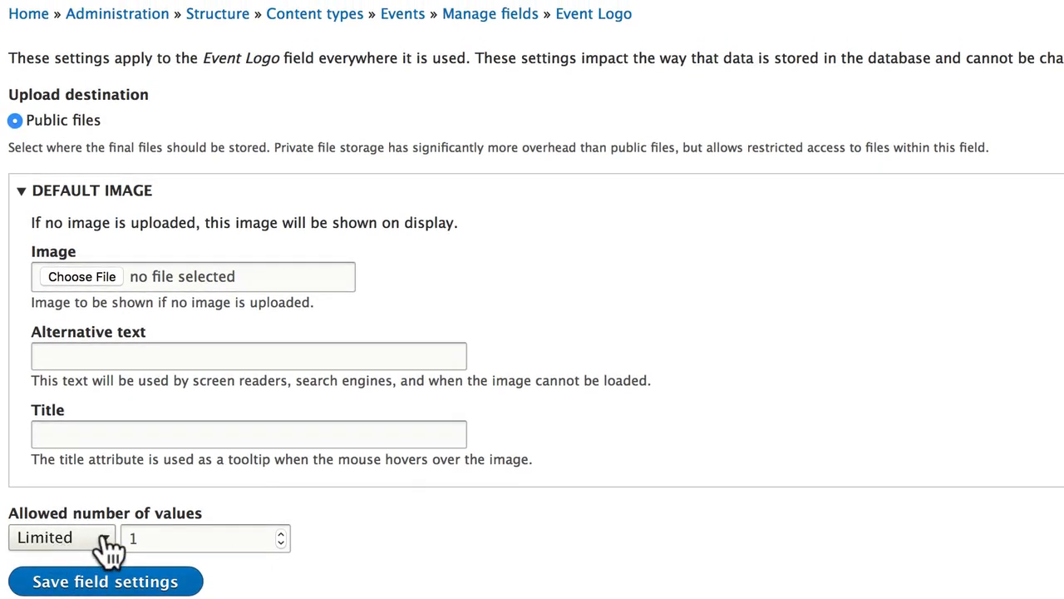
scroll(169, 534, "up", 1)
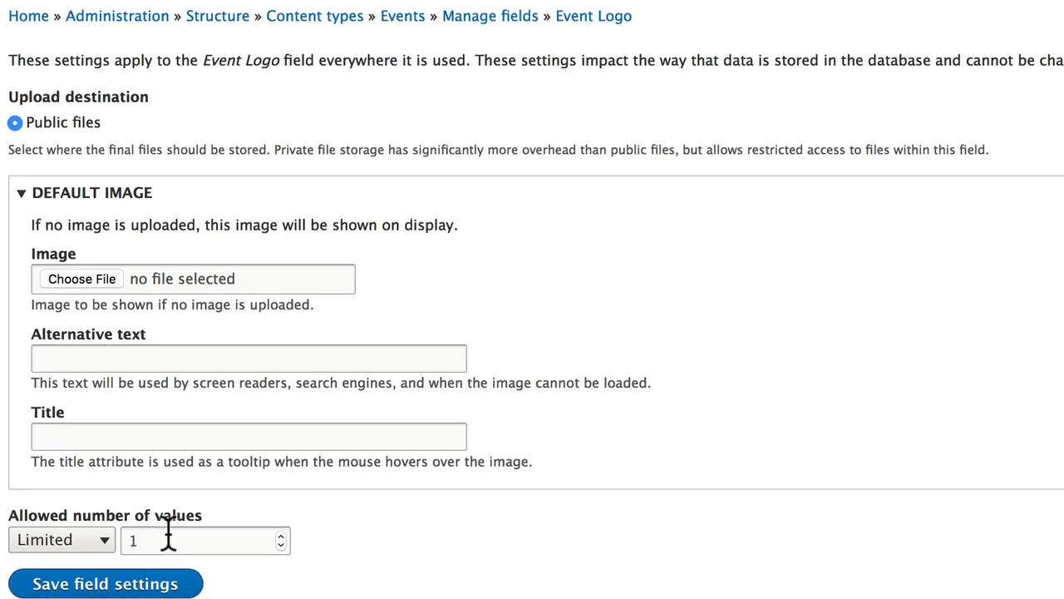
left_click(90, 585)
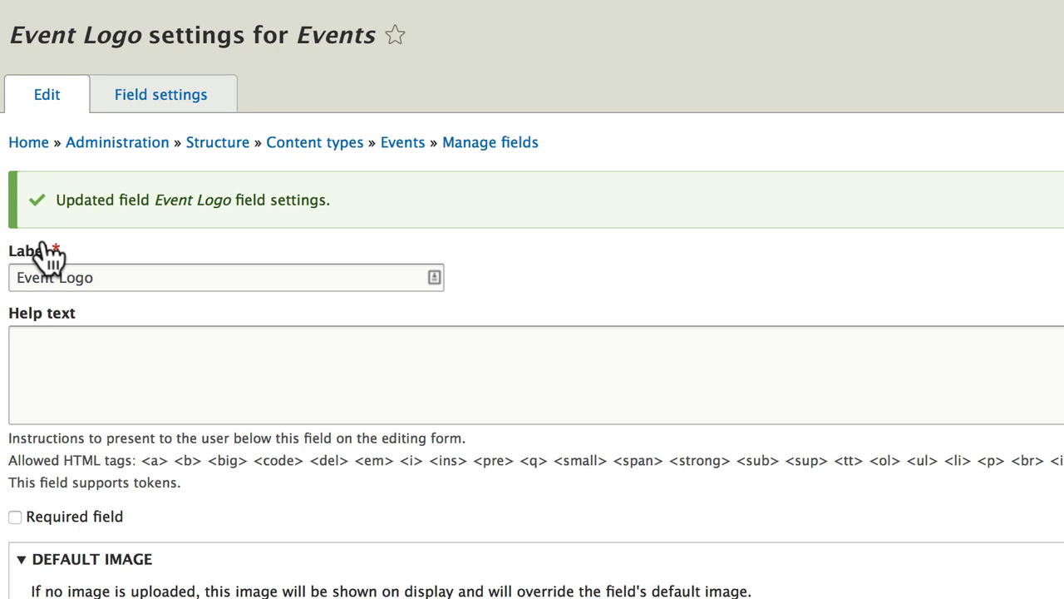
Set the Event Logo field's maximum image resolution to 1000 × 1000 pixels.
scroll(54, 291, "down", 4)
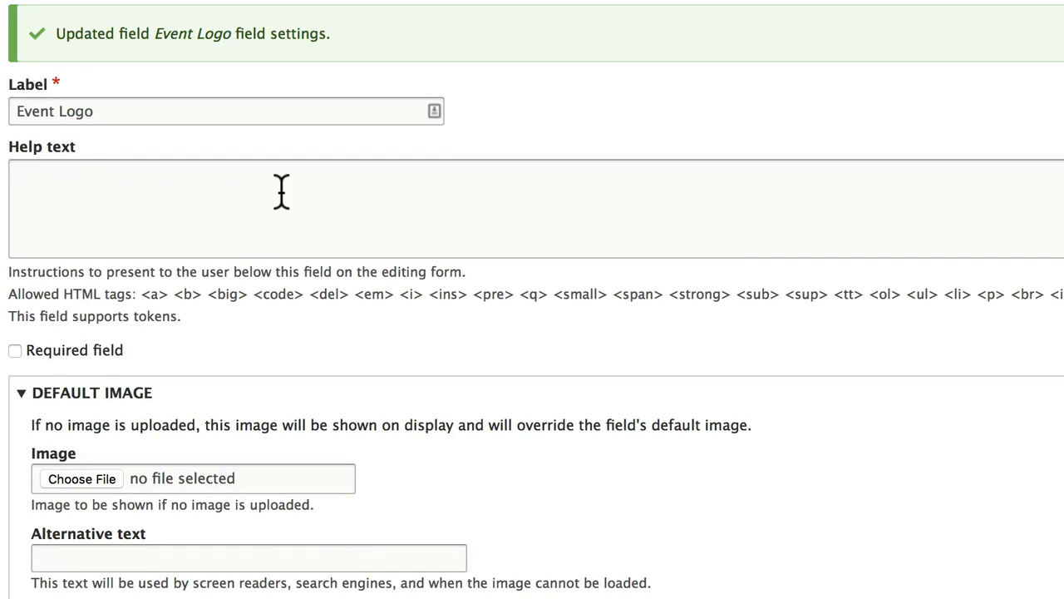
scroll(281, 192, "down", 4)
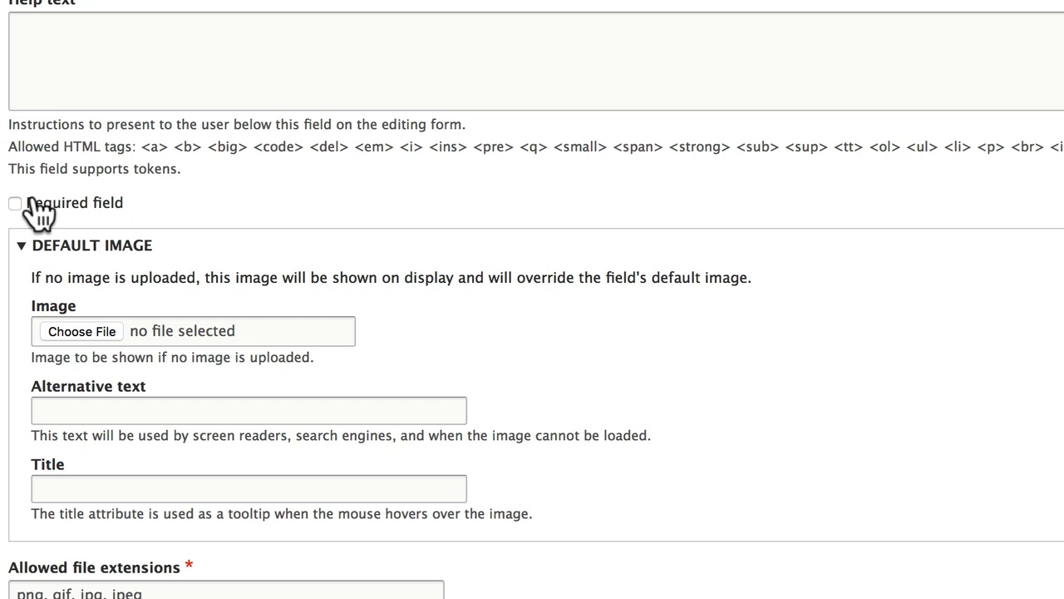
scroll(32, 207, "down", 12)
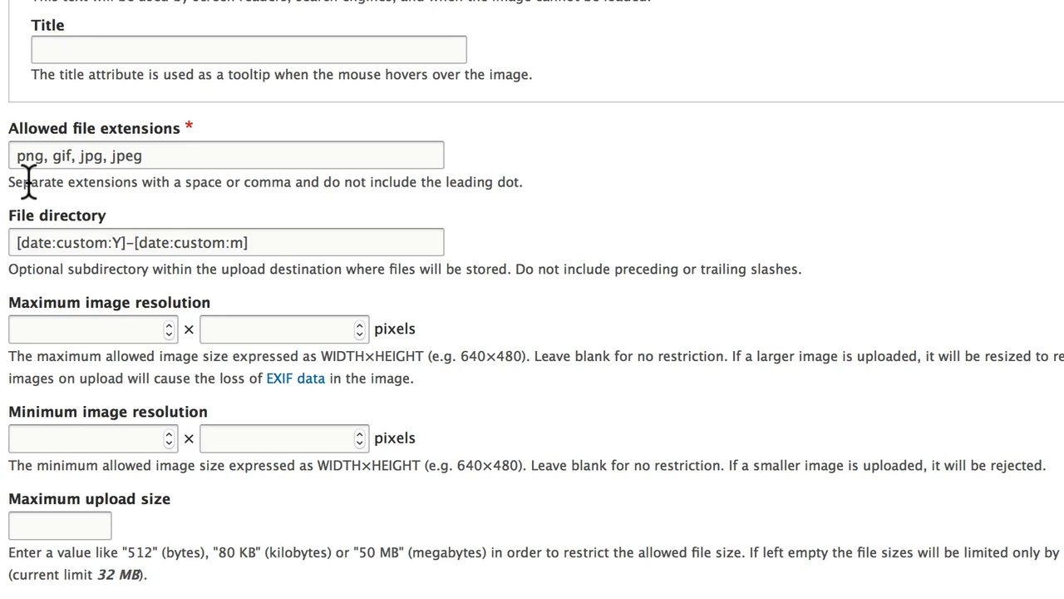
scroll(29, 181, "down", 3)
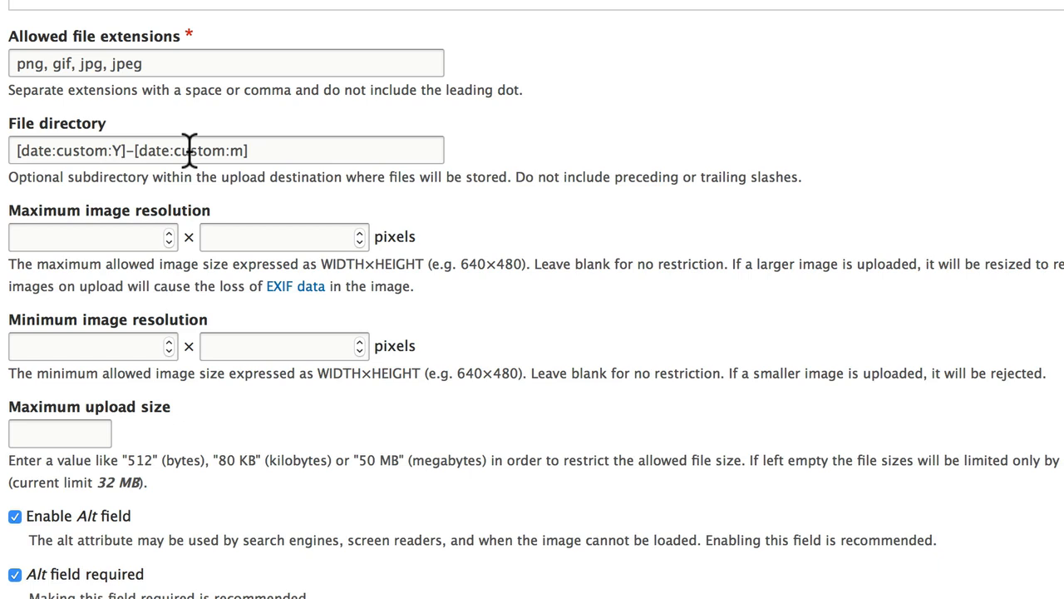
scroll(189, 149, "down", 3)
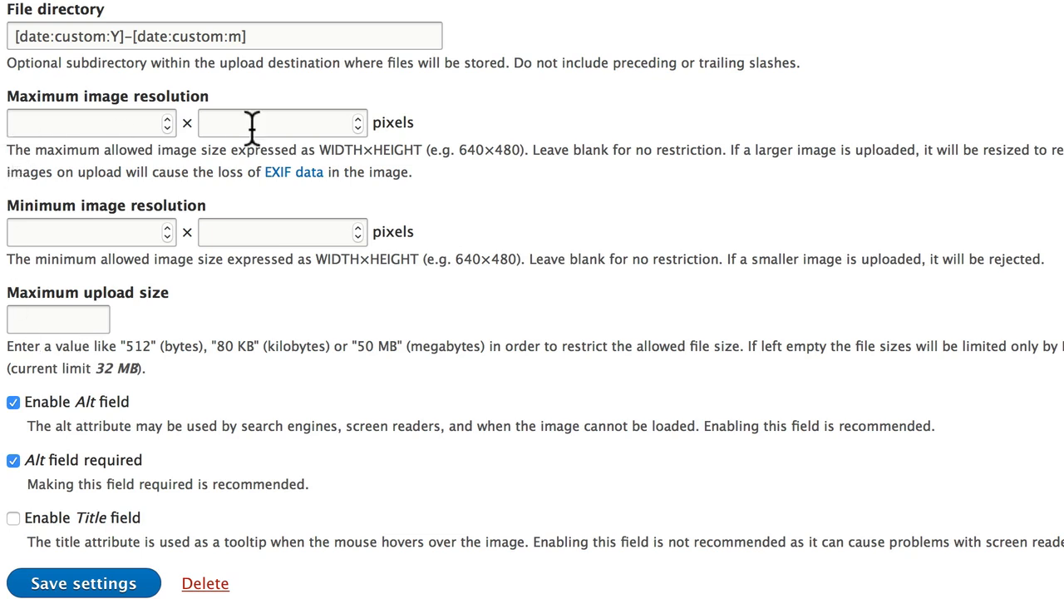
left_click(97, 125)
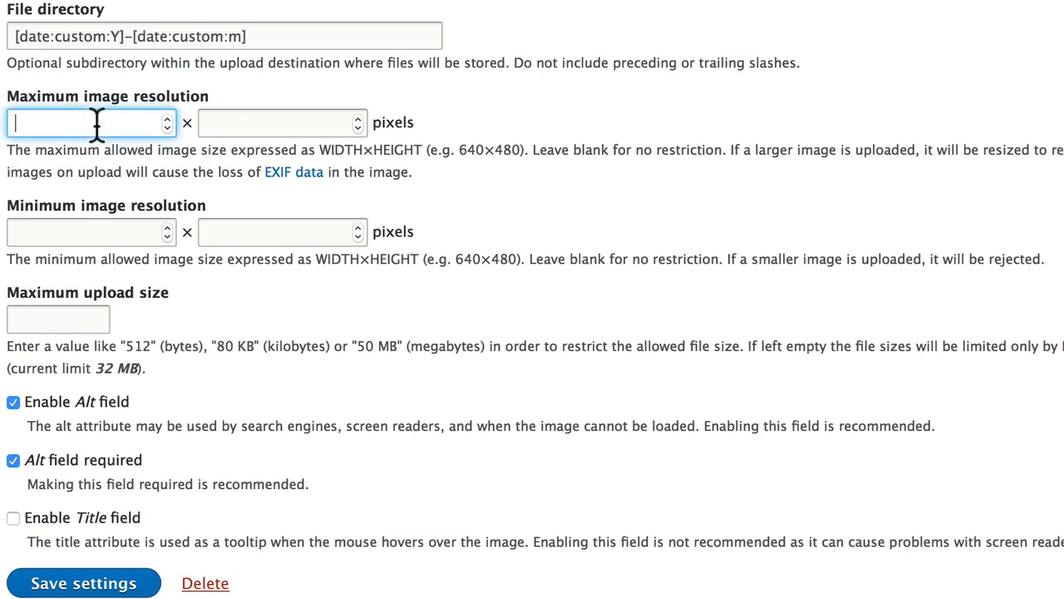
type("1000")
key("Tab")
type("100")
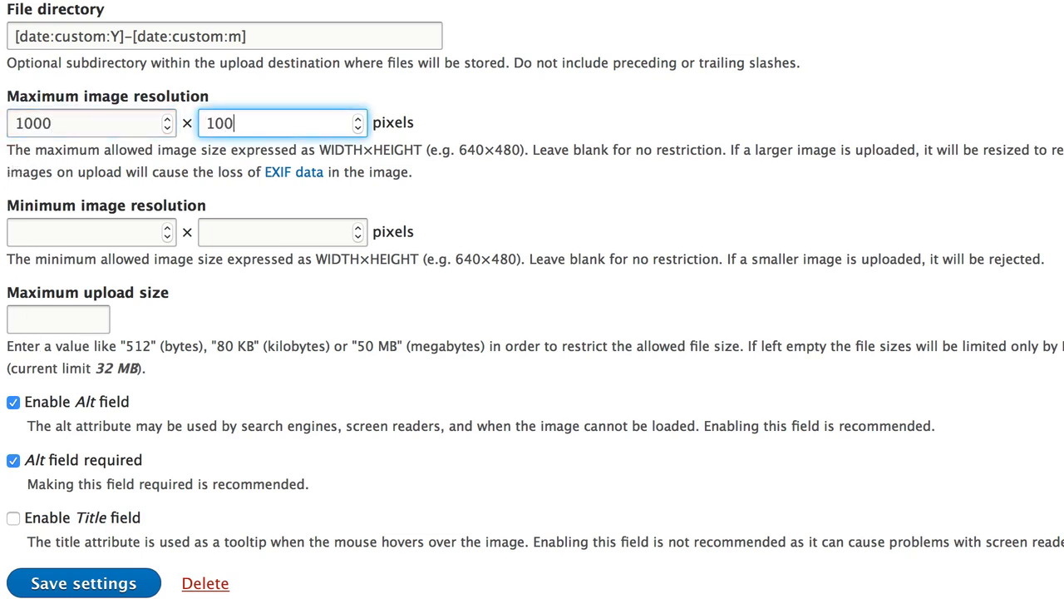
type("0")
Set the minimum image resolution to 100 × 100 pixels and the maximum upload size to 80 KB.
key("Tab")
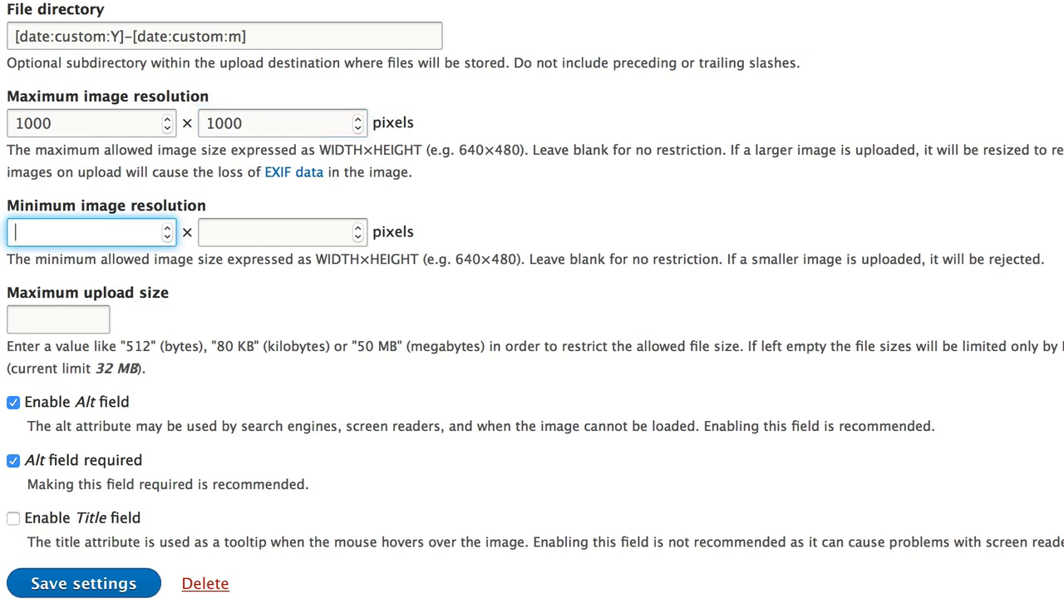
type("100")
key("Tab")
type("100")
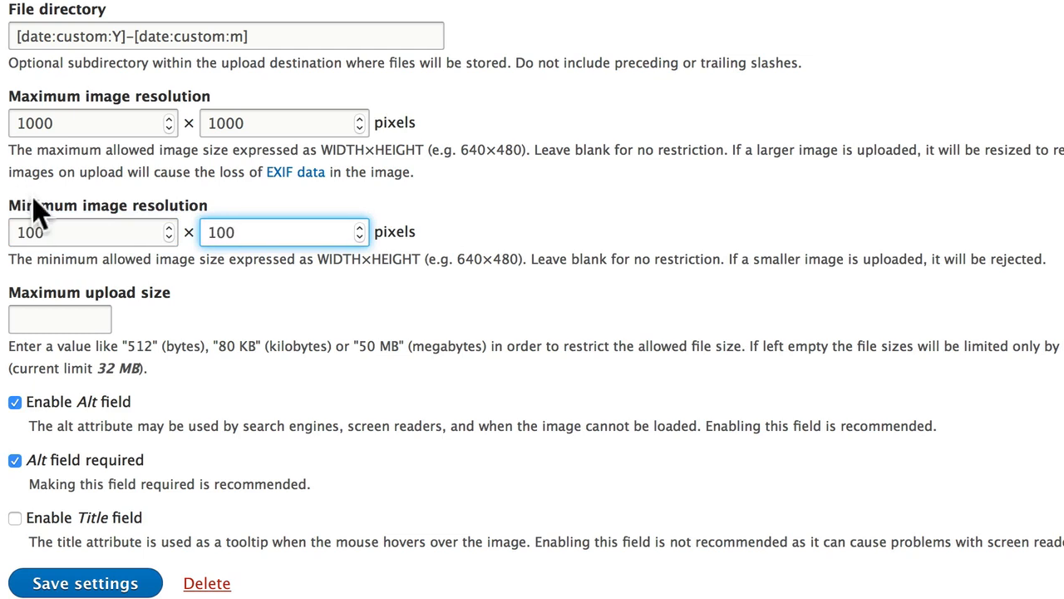
left_click(60, 320)
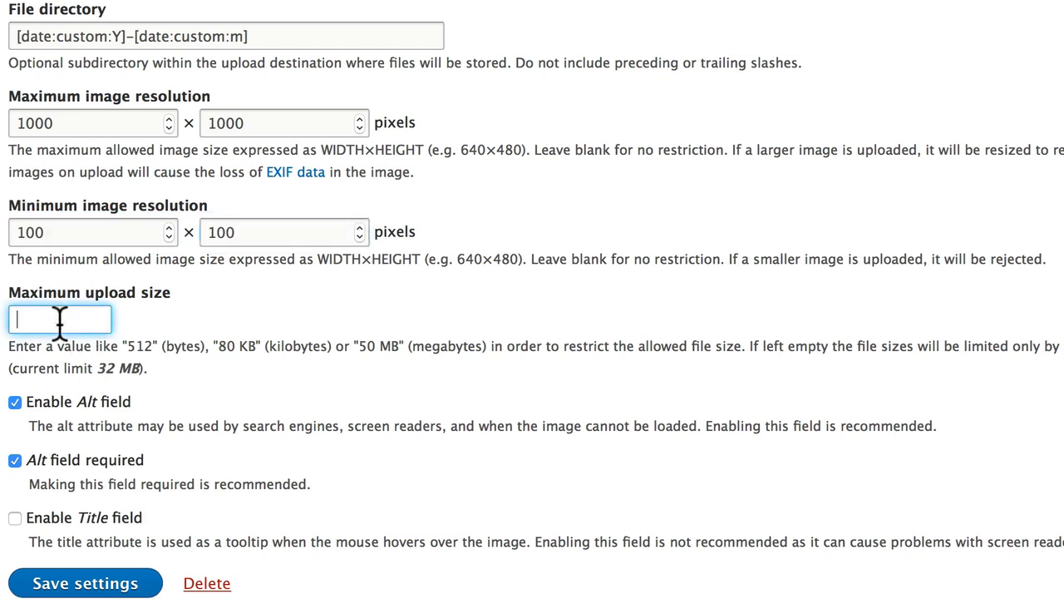
type("80 KB")
Change the maximum image resolution to 600 × 600 pixels.
double_click(14, 123)
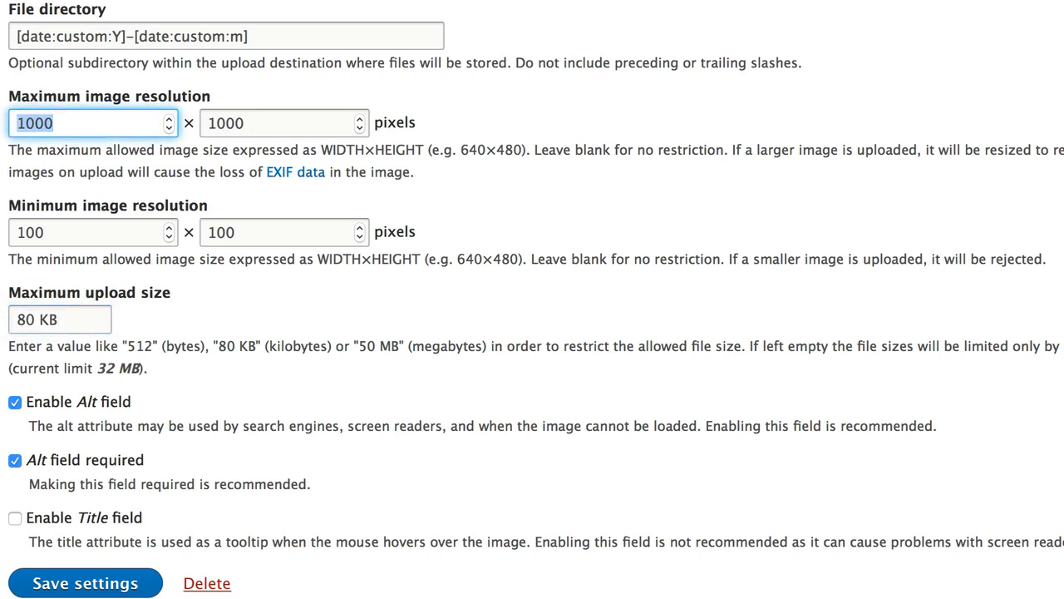
type("600")
key("Tab")
type("600")
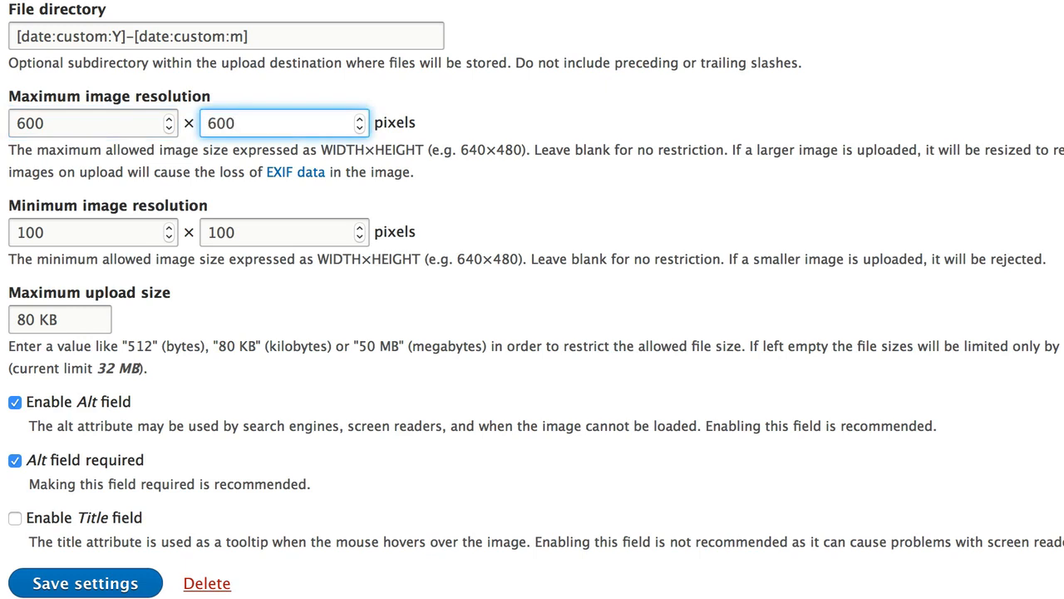
Save the Event Logo settings, keeping the Alt field enabled and required and the Title field disabled.
scroll(215, 366, "down", 1)
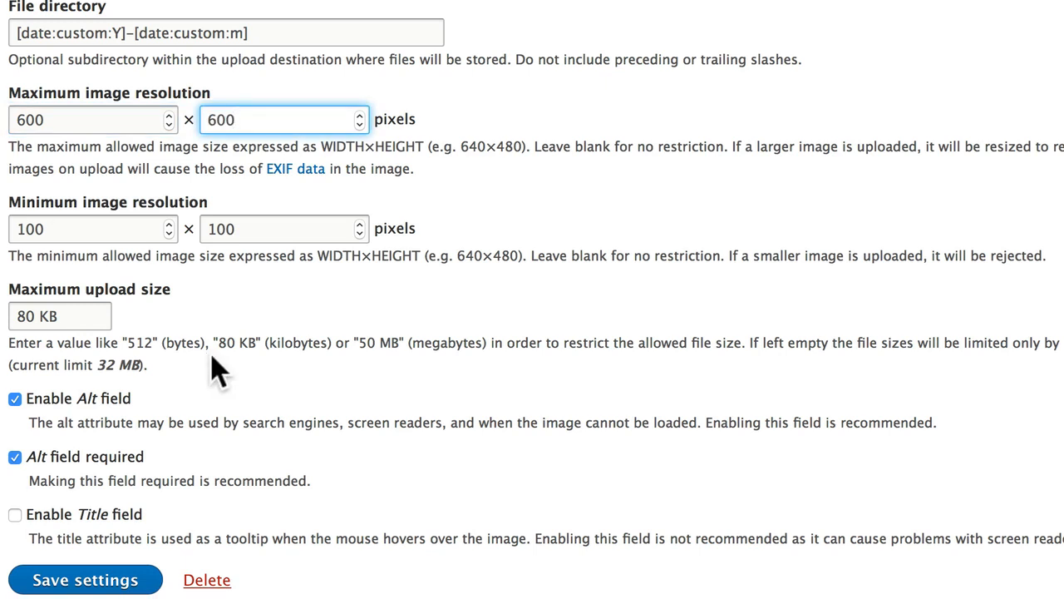
scroll(215, 366, "up", 1)
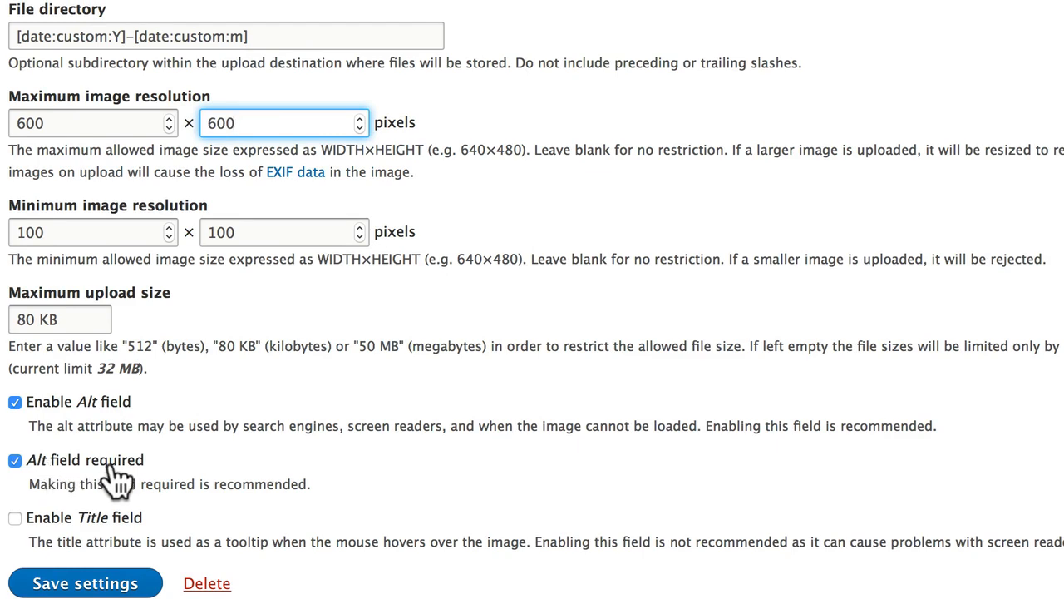
scroll(100, 505, "down", 2)
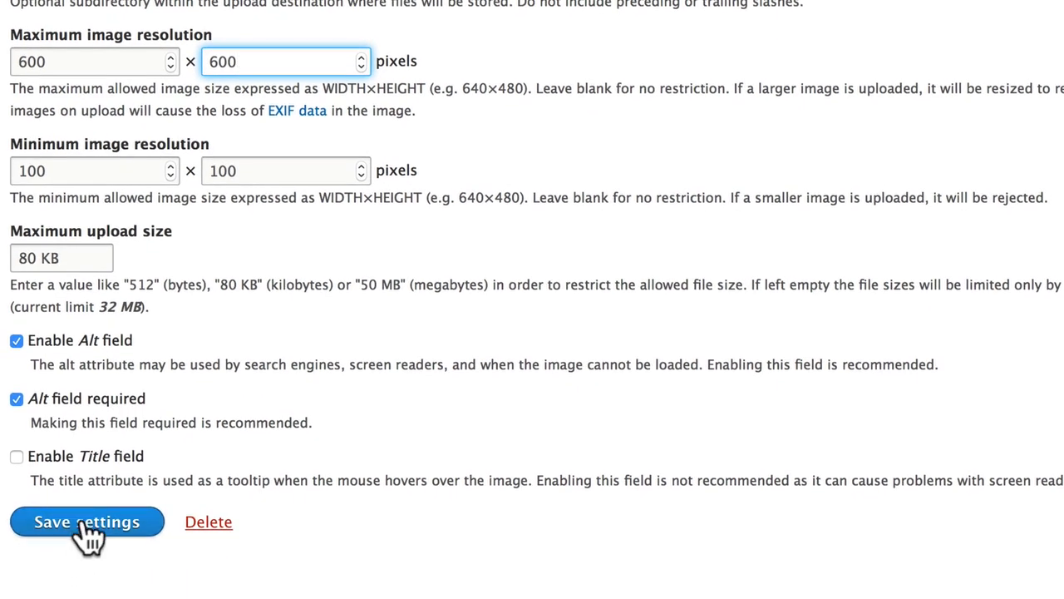
left_click(87, 531)
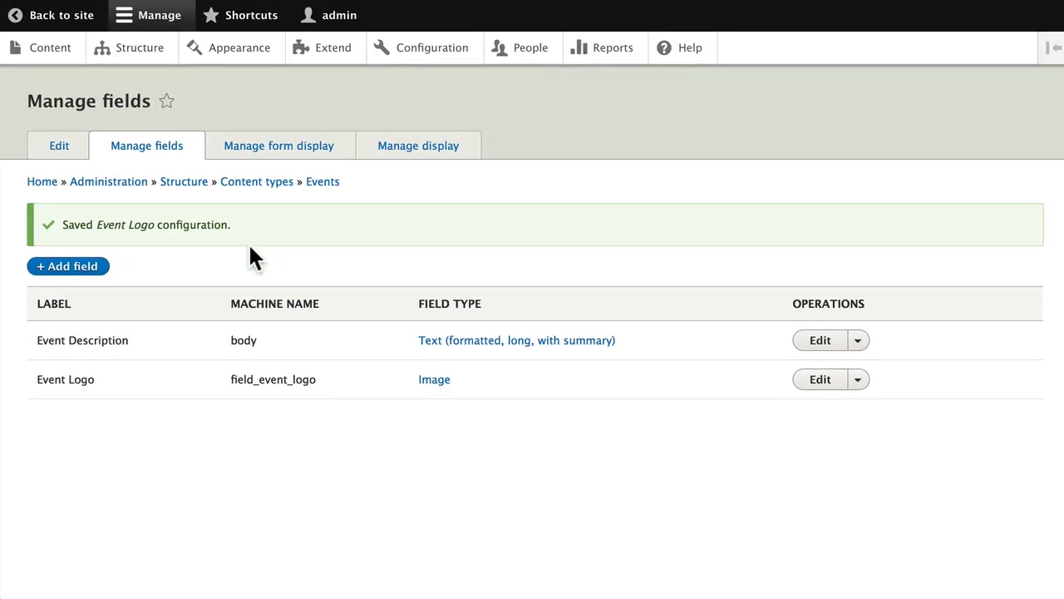
Add a new Link field labelled Event Website to the Events content type and continue to its field settings.
left_click(72, 281)
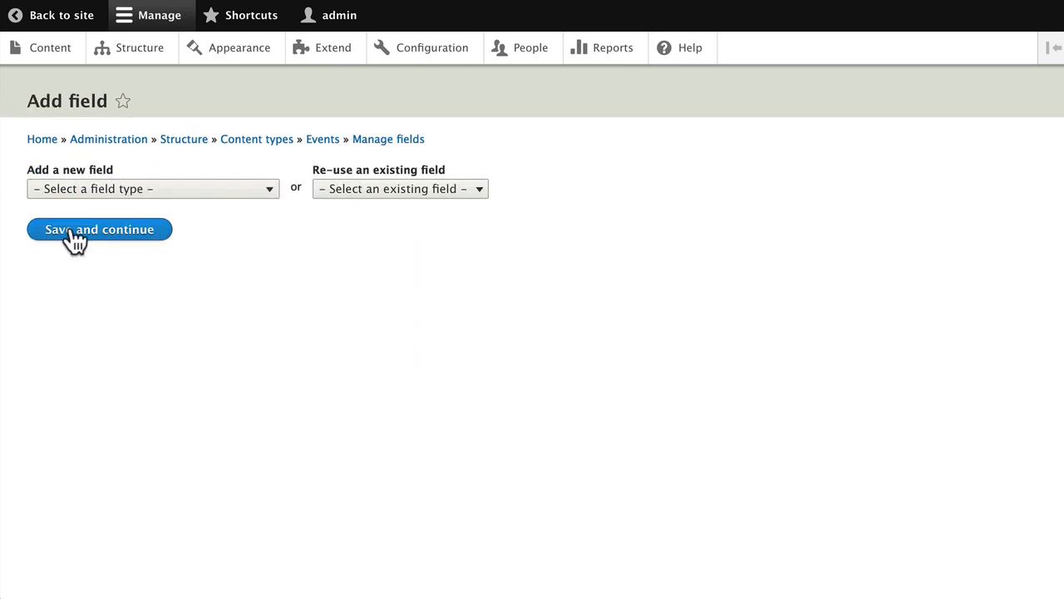
left_click(241, 188)
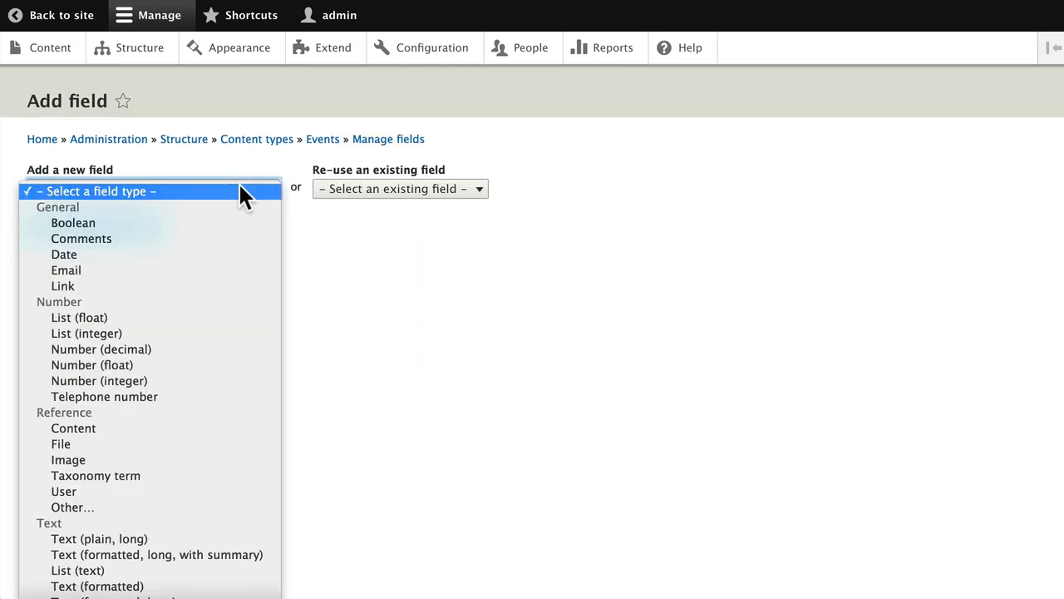
left_click(159, 283)
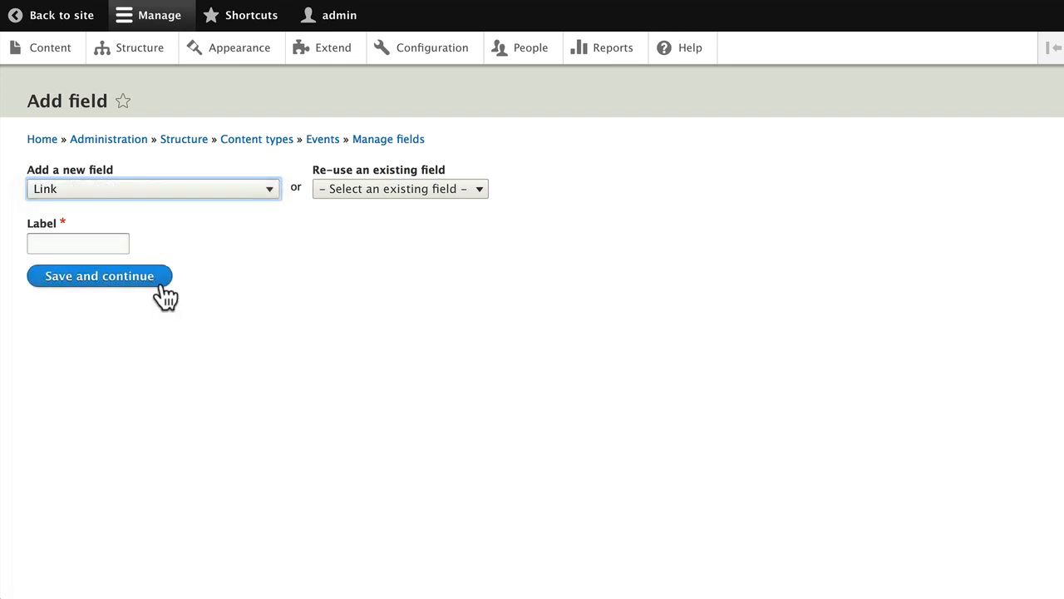
left_click(83, 242)
type("Ev")
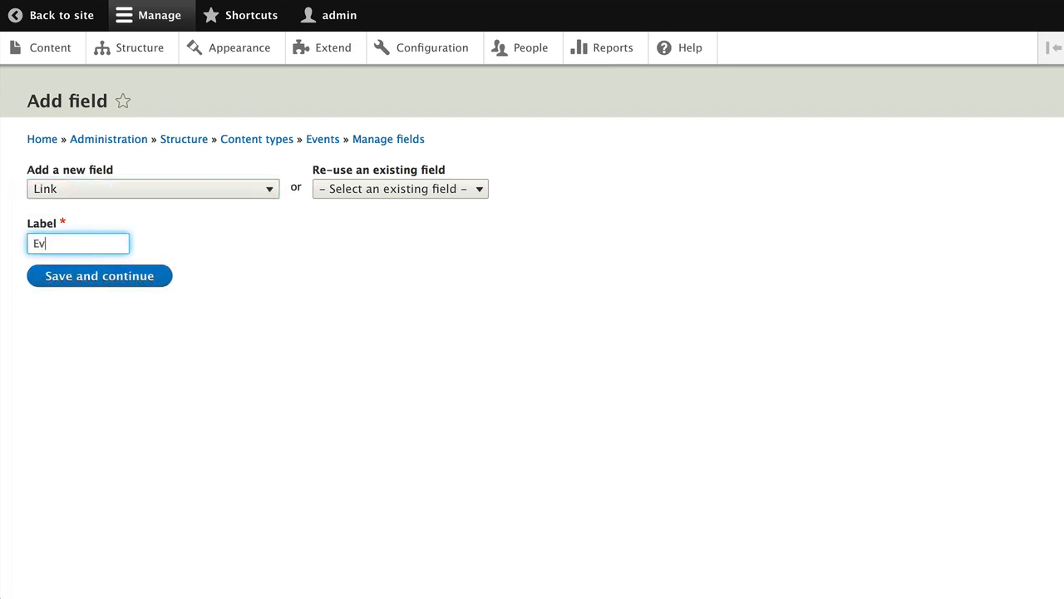
type("ent Website")
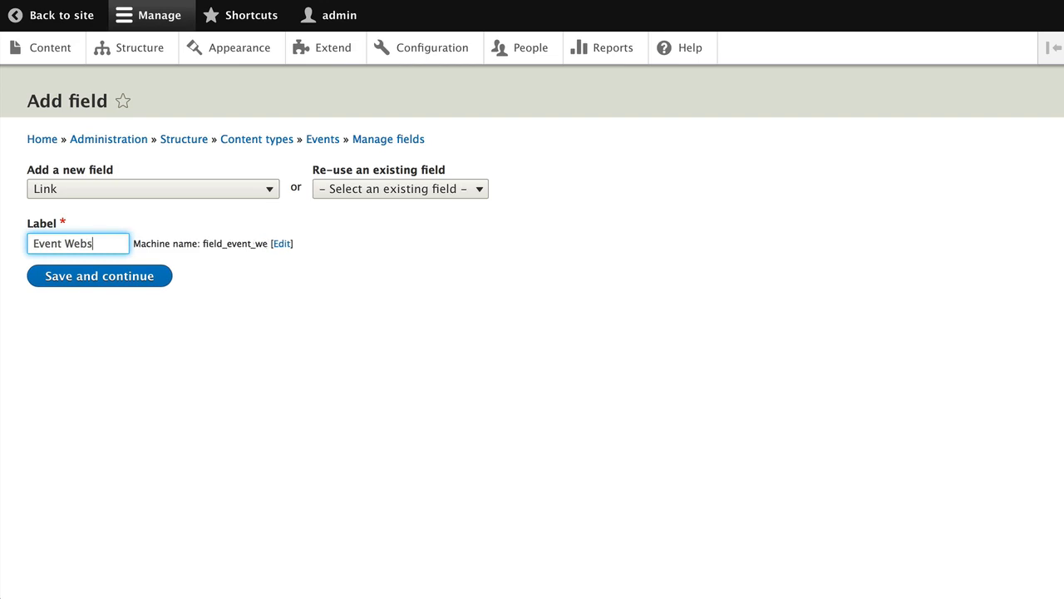
left_click(129, 283)
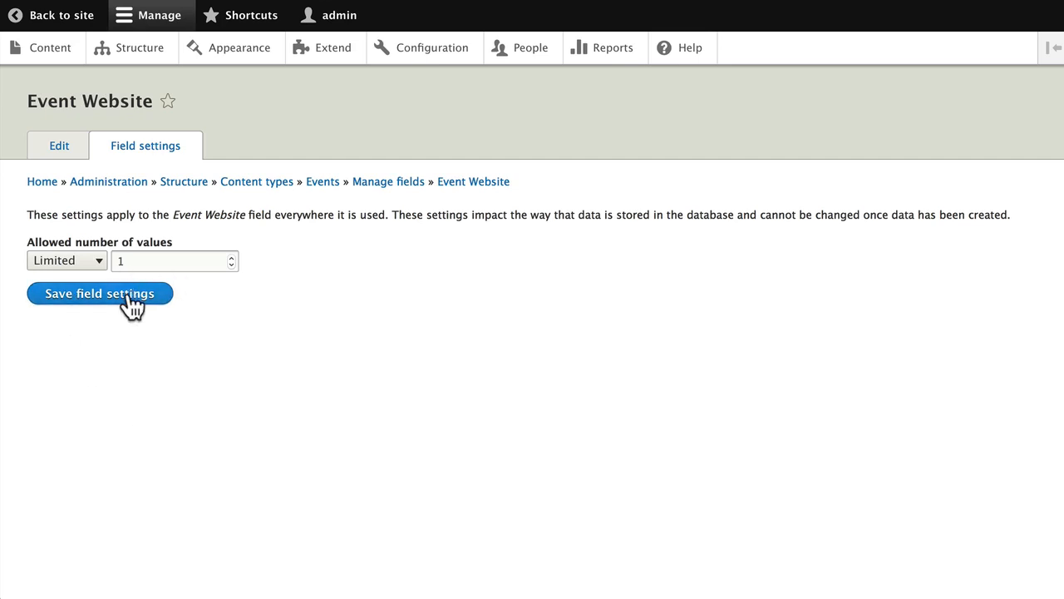
Review and save the Event Website settings, keeping both internal and external links allowed and link text optional.
scroll(100, 381, "down", 5)
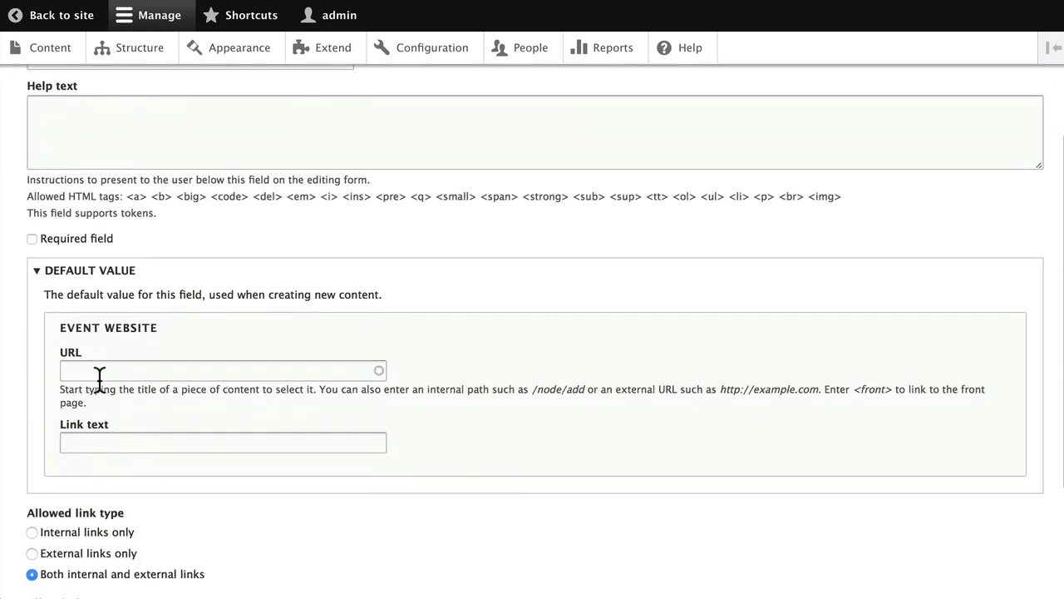
scroll(102, 386, "down", 1)
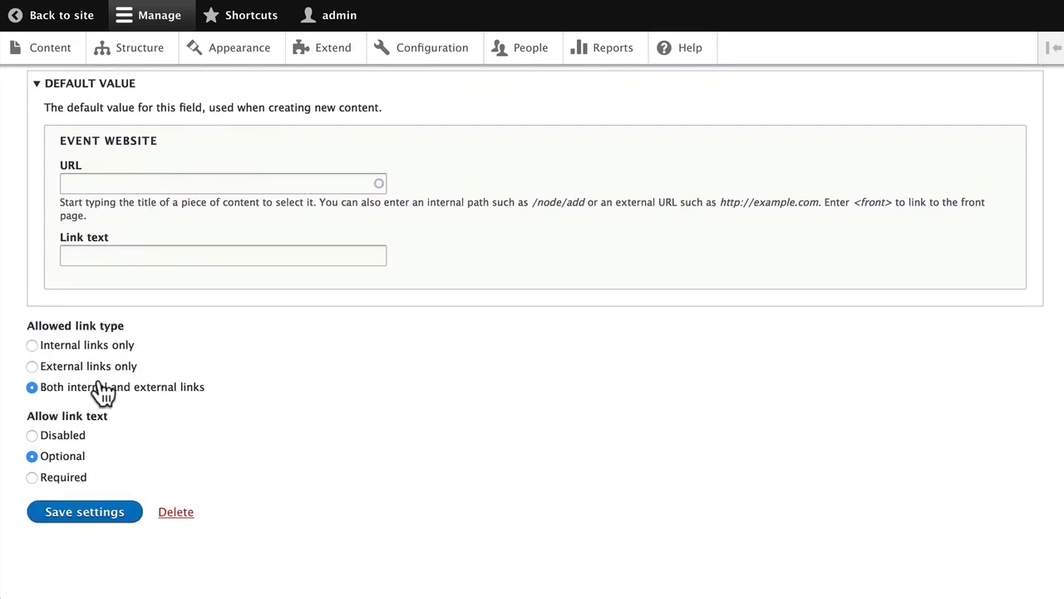
scroll(101, 389, "up", 10)
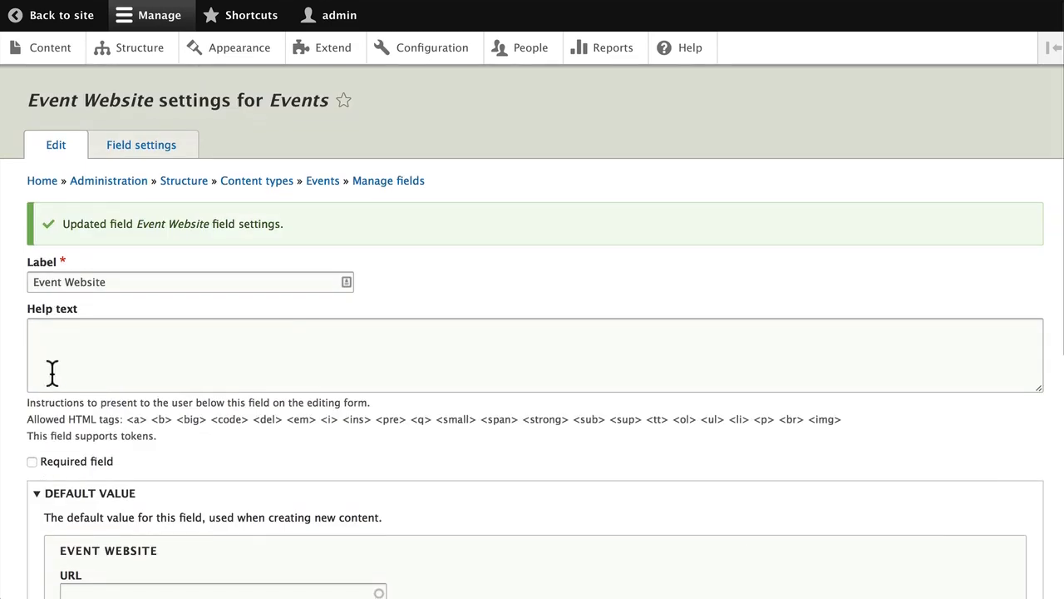
scroll(175, 367, "down", 4)
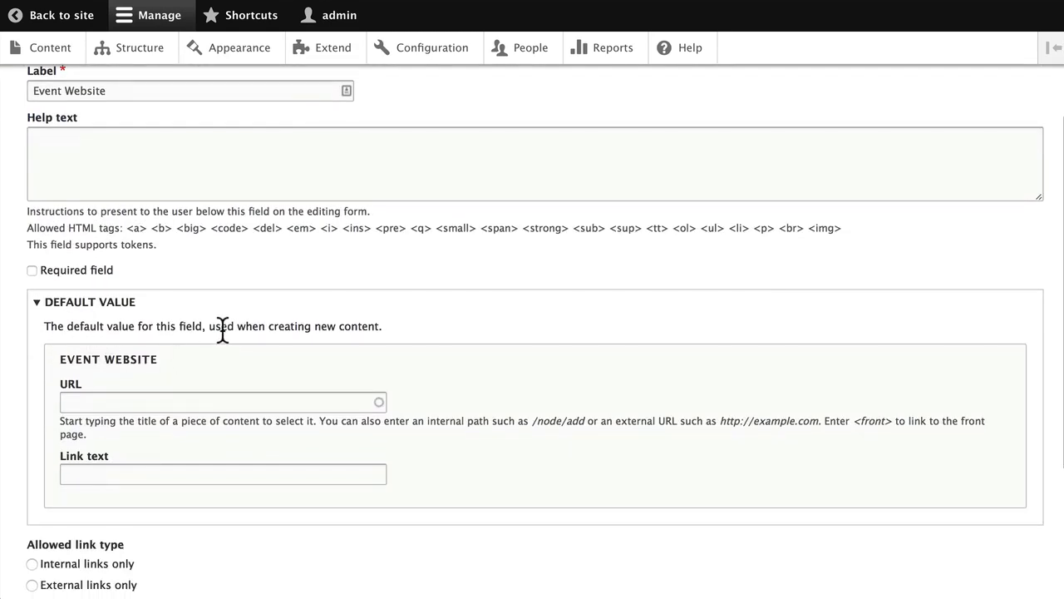
scroll(222, 327, "down", 5)
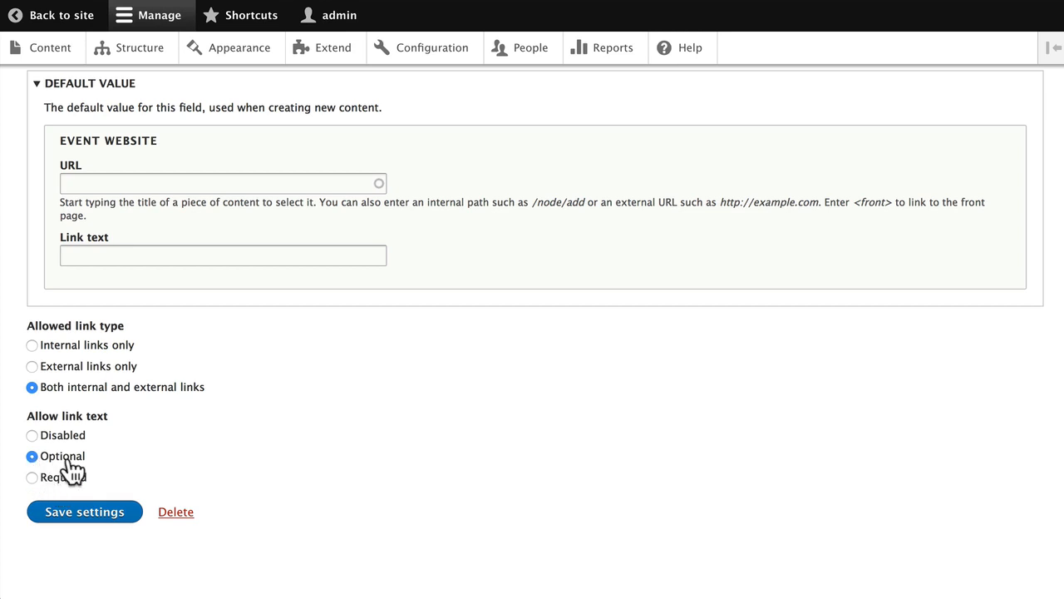
left_click(75, 516)
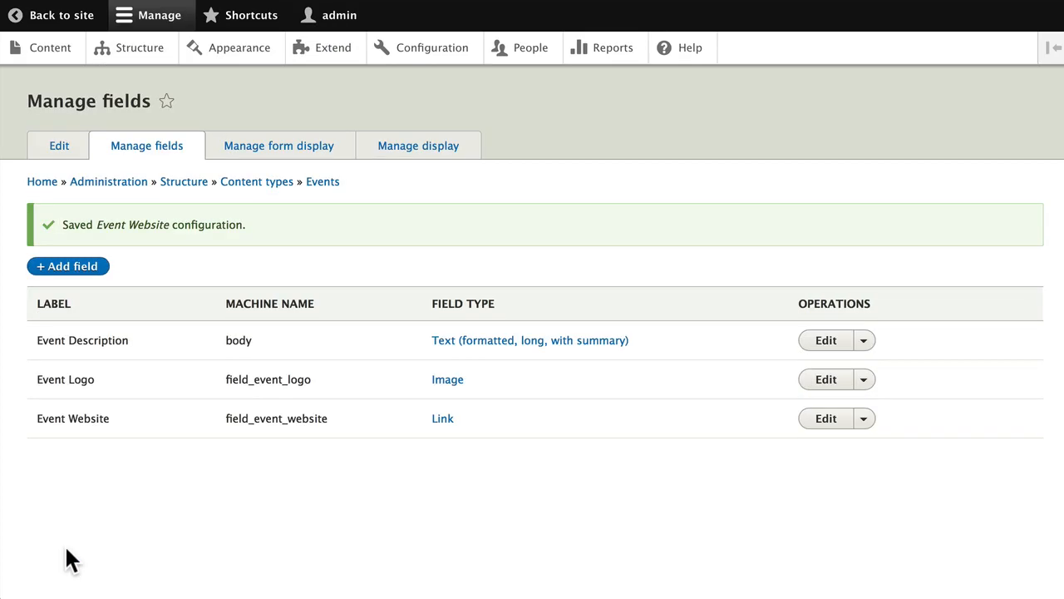
Add a new Date field labelled Event Date to the Events content type and continue to its field settings.
left_click(70, 270)
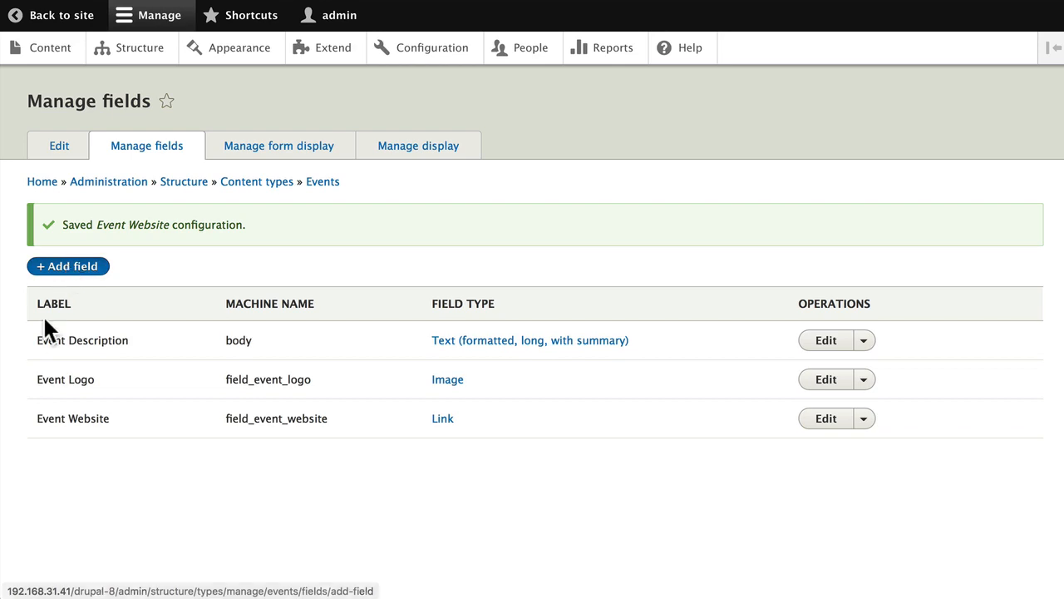
left_click(90, 188)
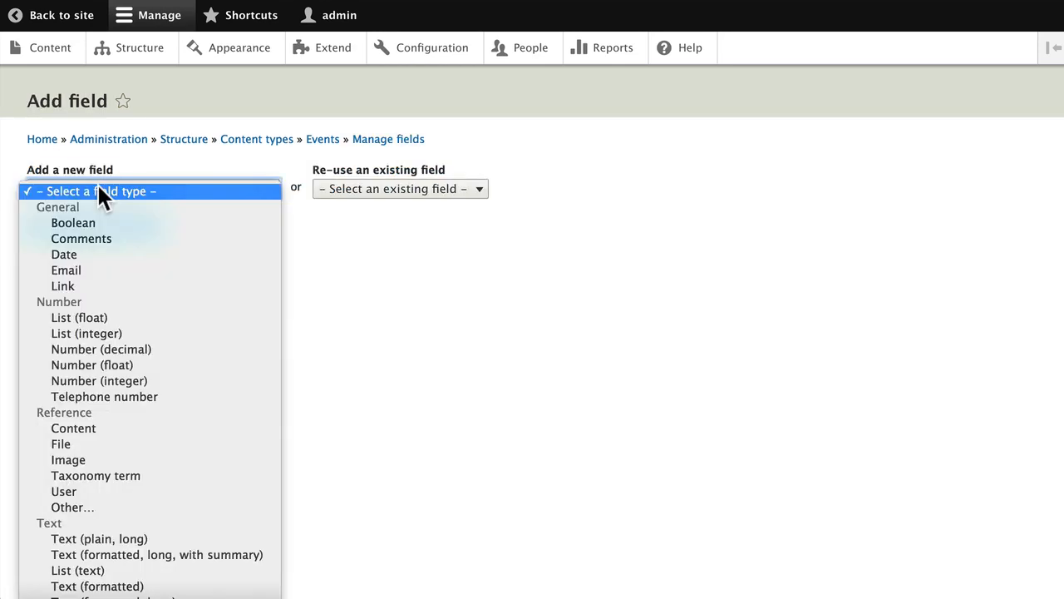
left_click(70, 255)
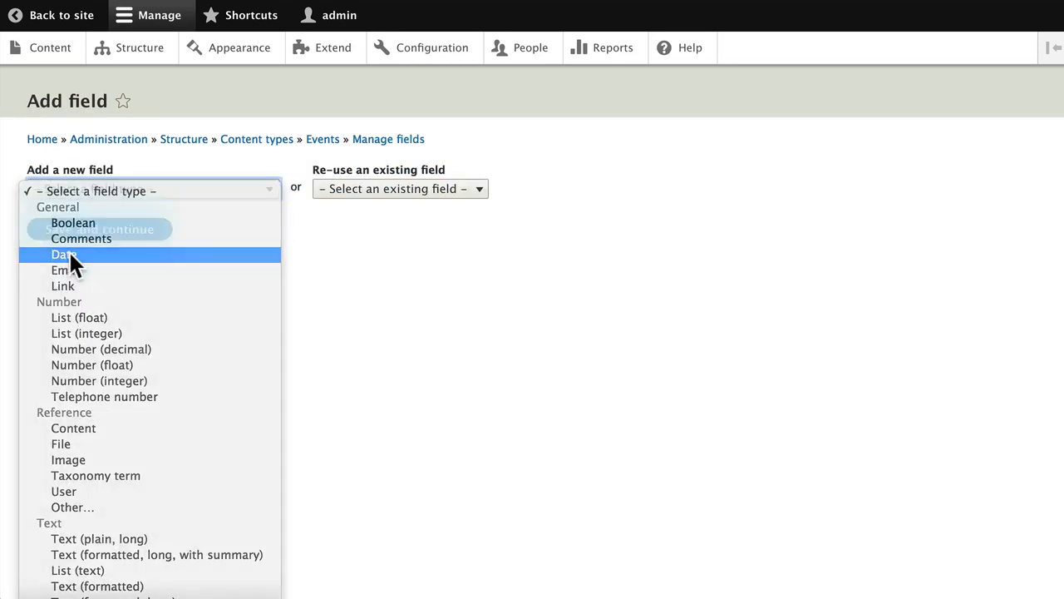
left_click(66, 245)
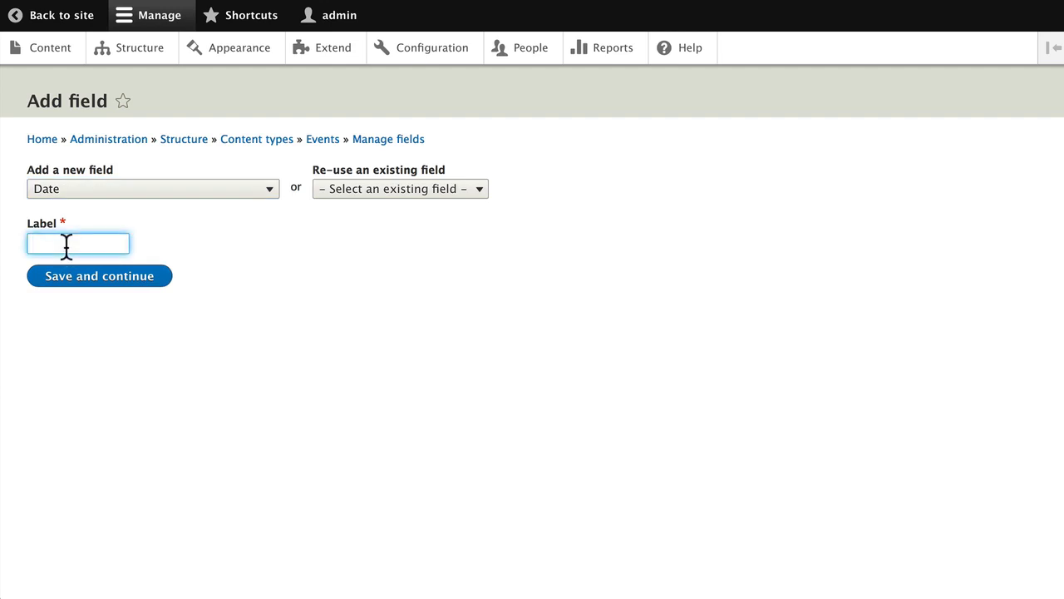
type("Event Date")
left_click(106, 274)
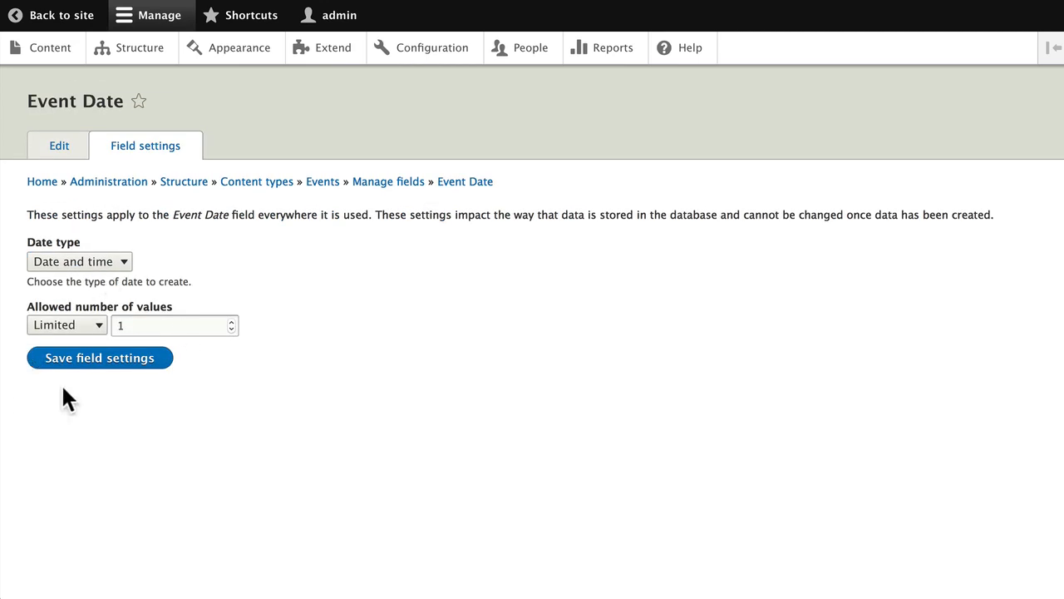
Set the Event Date field's date type to Date only and save the field settings with one allowed value.
left_click(113, 261)
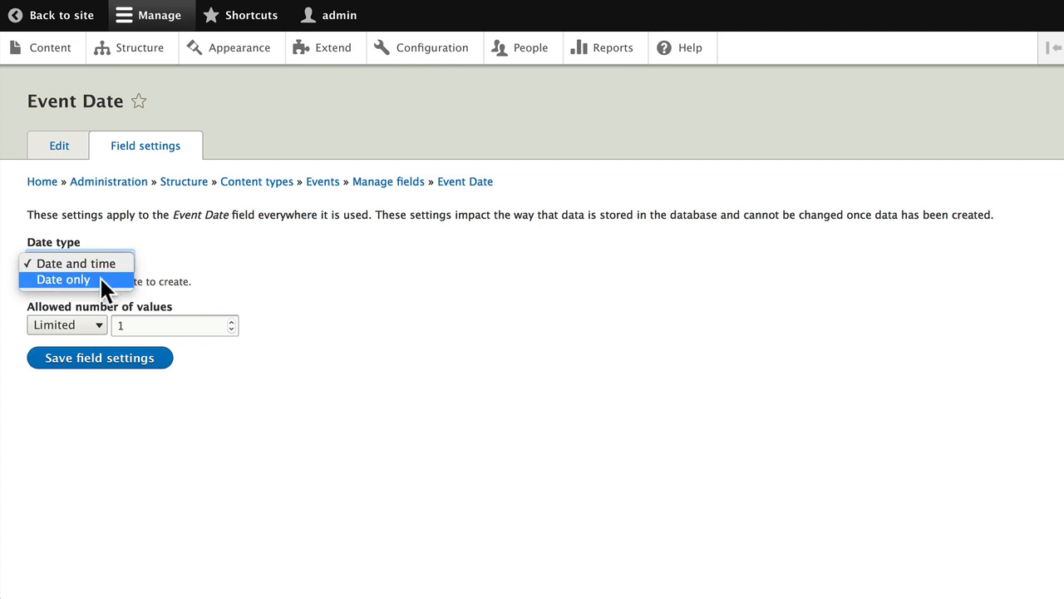
left_click(103, 283)
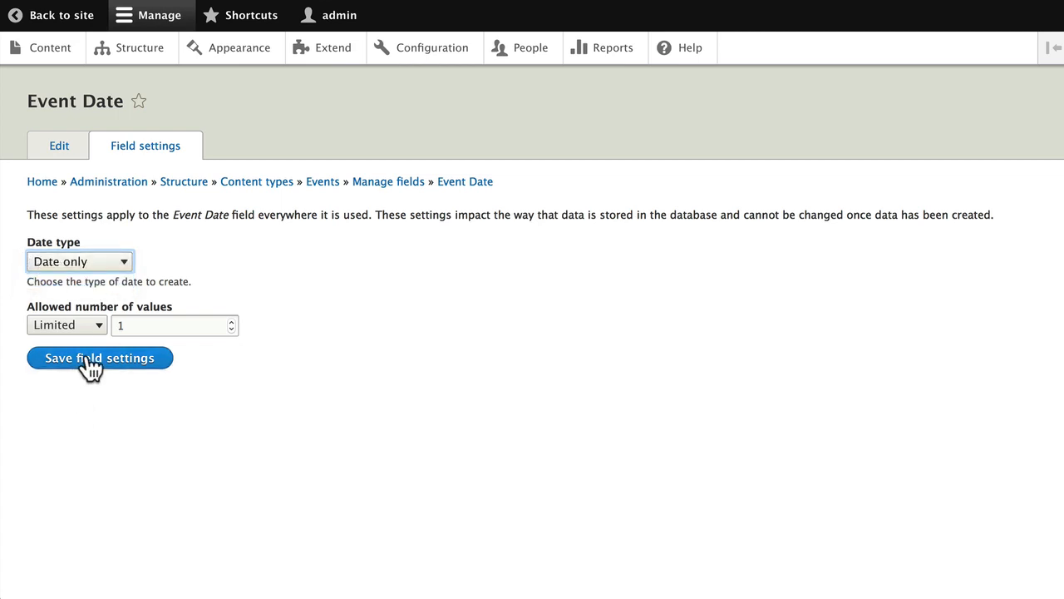
left_click(91, 366)
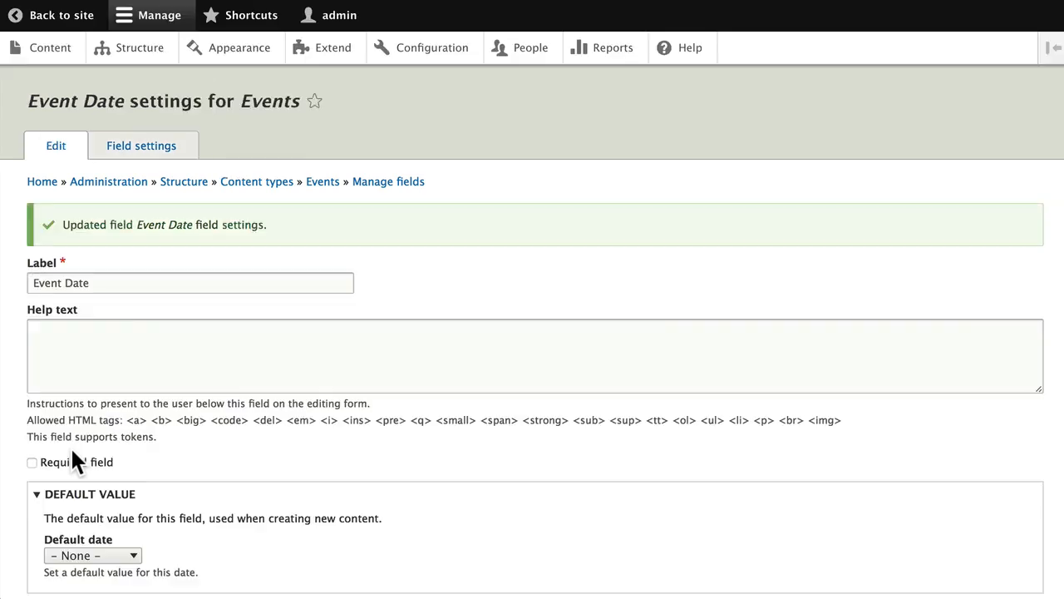
Set the Event Date field's default date to Current date and save its settings.
scroll(79, 420, "down", 3)
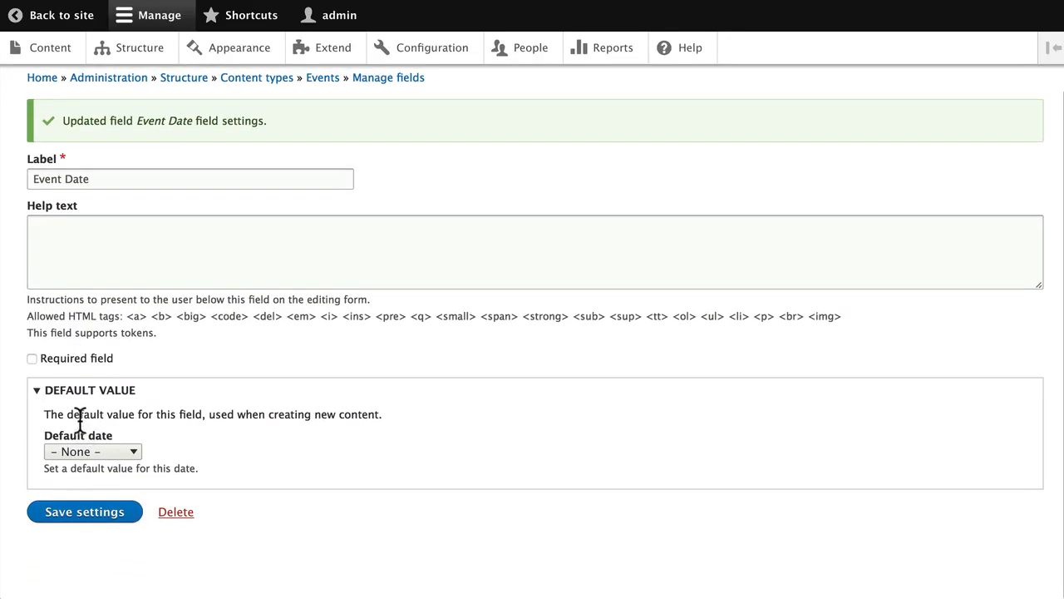
left_click(133, 453)
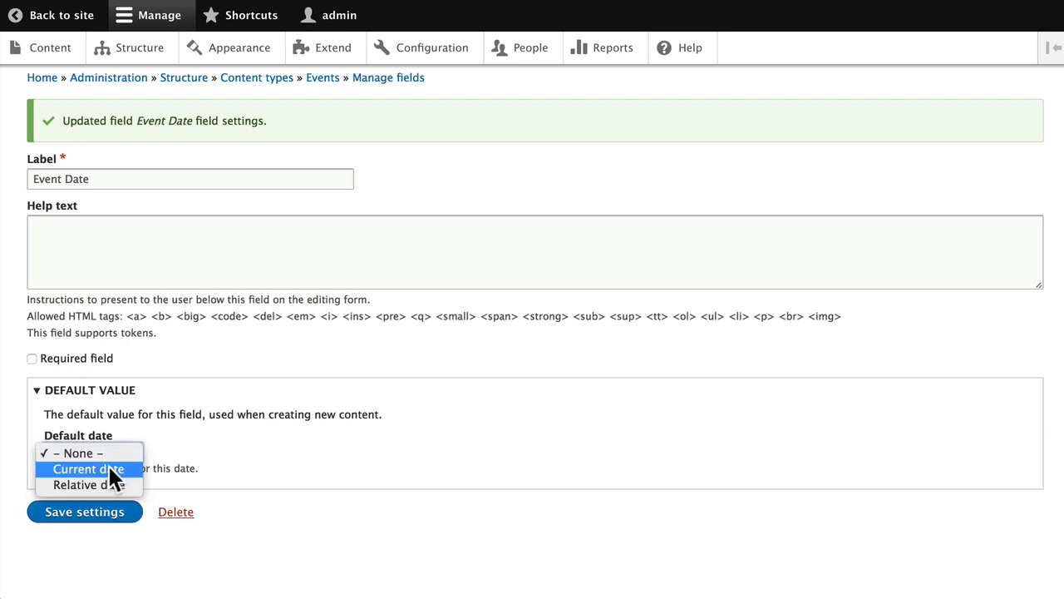
left_click(108, 468)
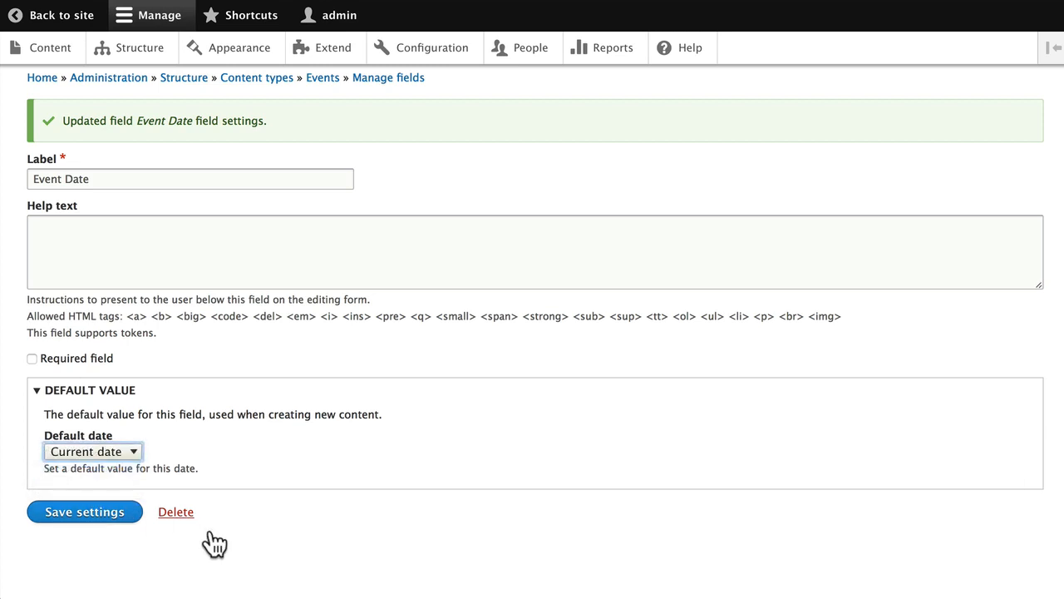
left_click(77, 514)
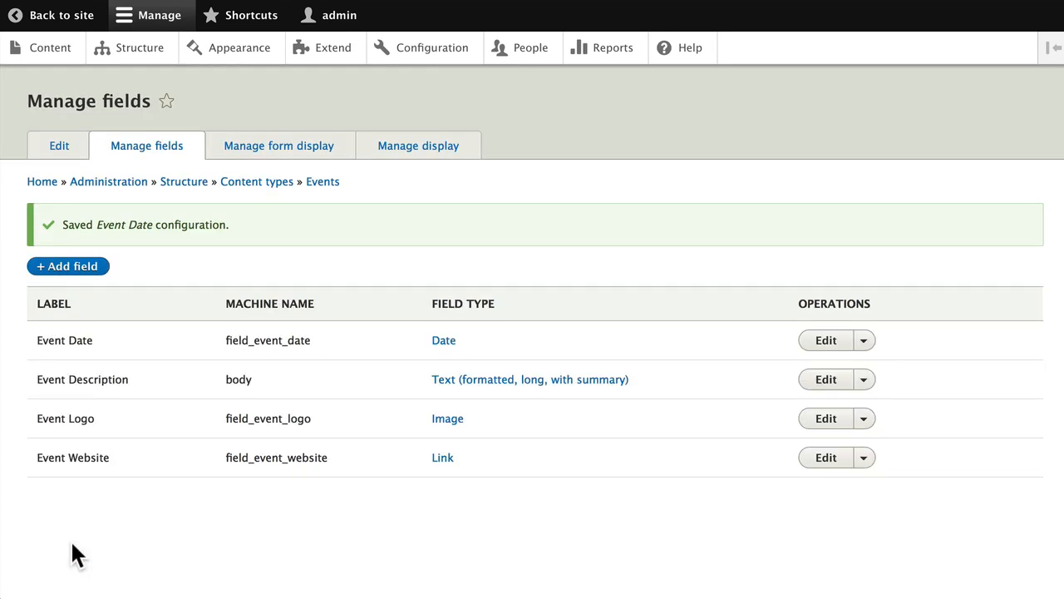